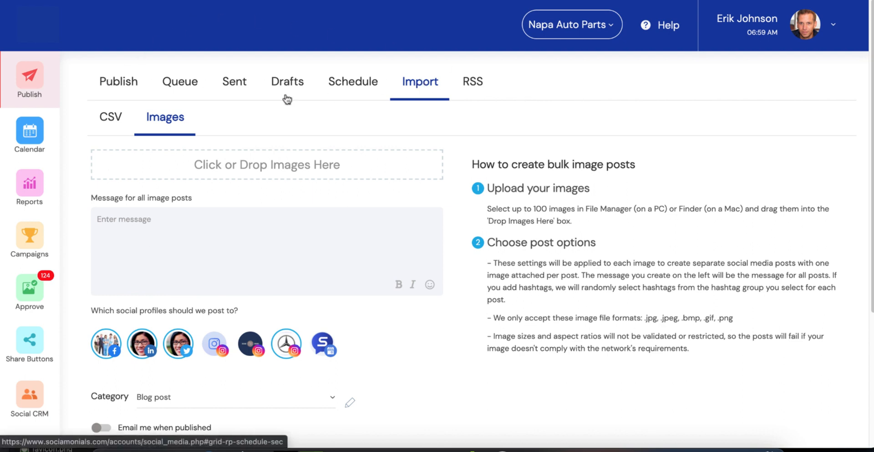
Add the ten selected images, dc036d6604.png through b6ad35c09e.png, from the images folder to the bulk image import.
left_click(109, 120)
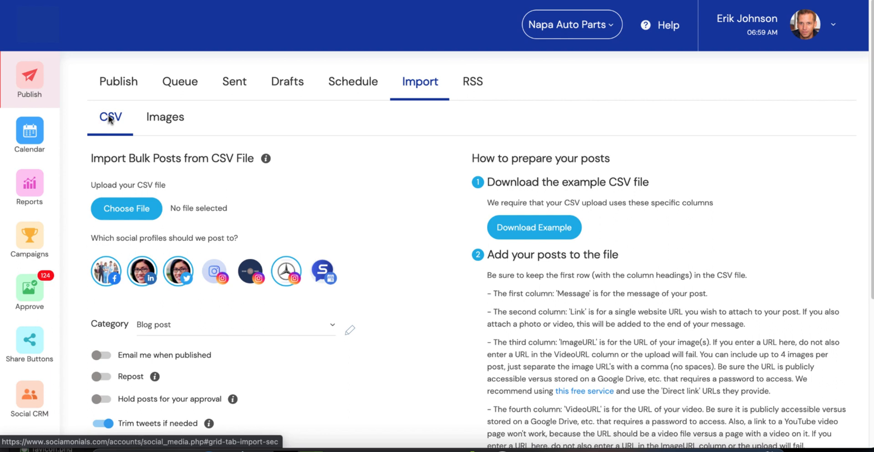
left_click(169, 119)
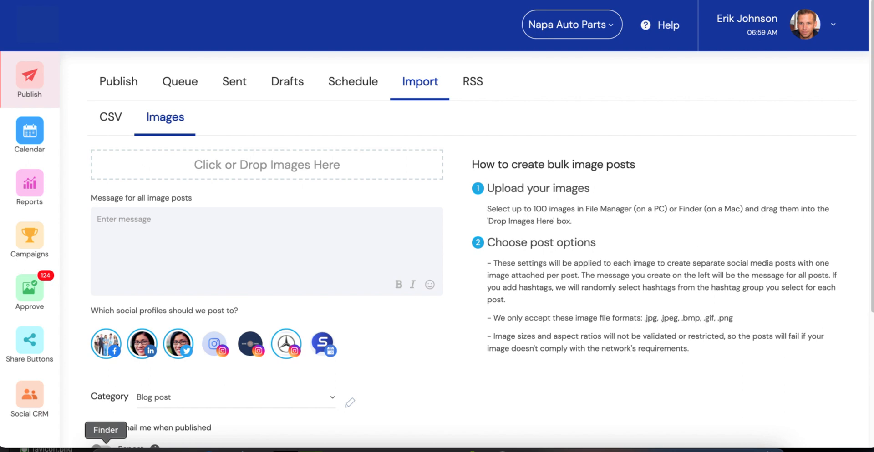
left_click(105, 449)
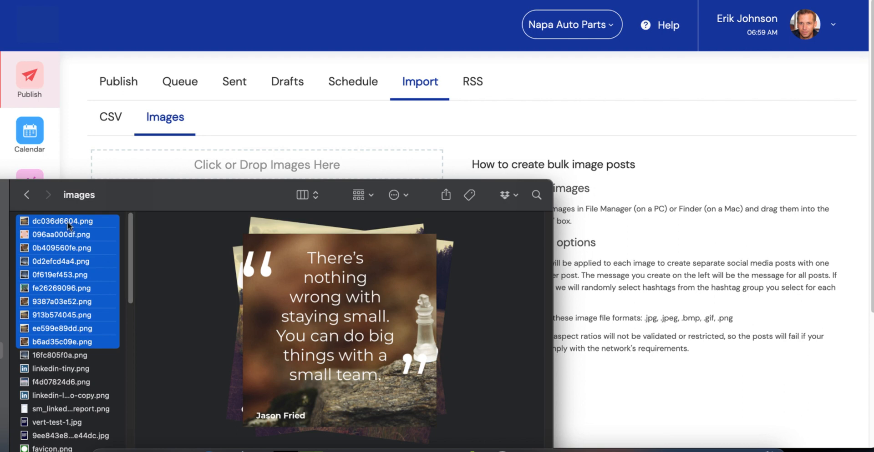
left_click_drag(67, 222, 265, 168)
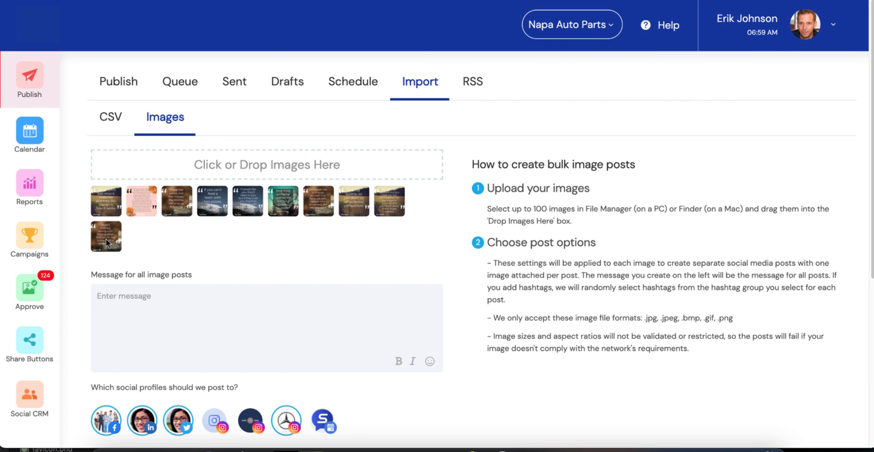
Include the Google business profile and the Decade Frames Instagram profile among the social profiles to post to.
scroll(117, 255, "down", 2)
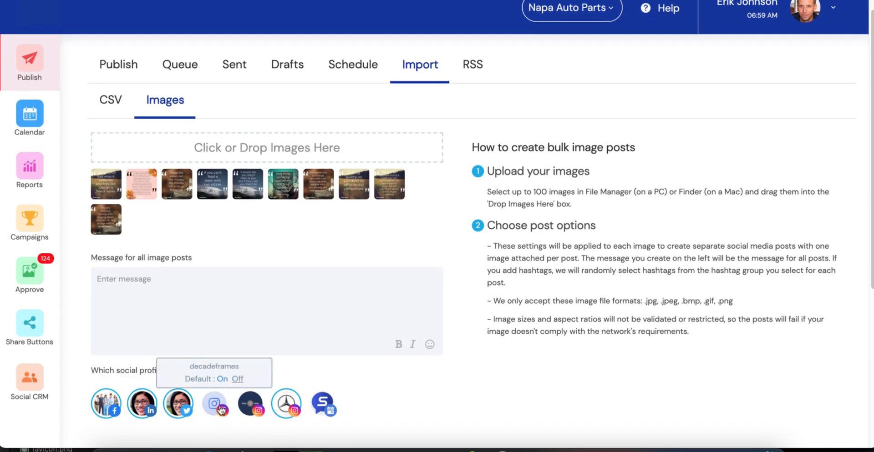
left_click(323, 412)
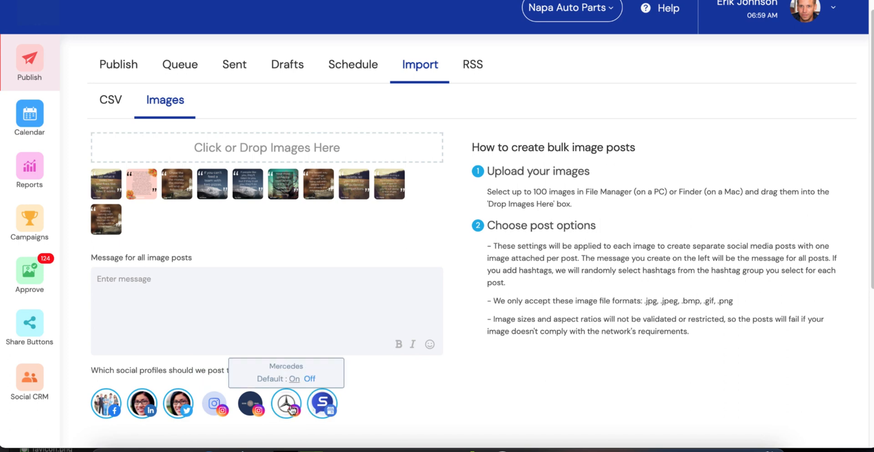
left_click(250, 407)
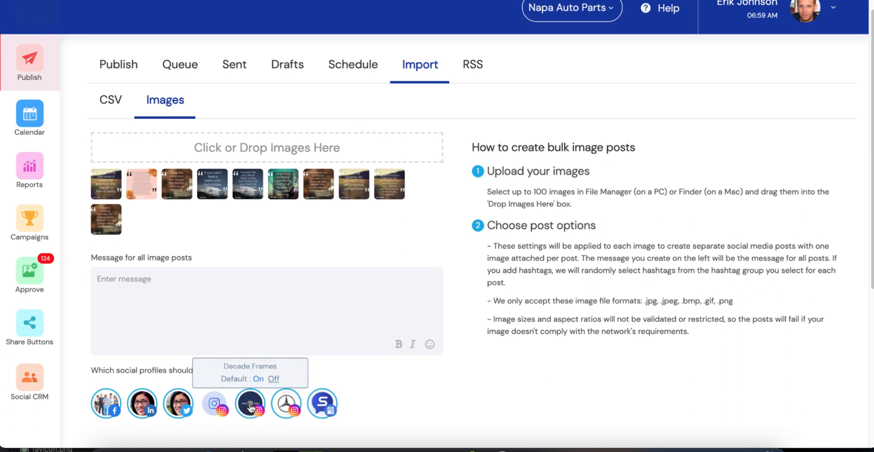
left_click(134, 280)
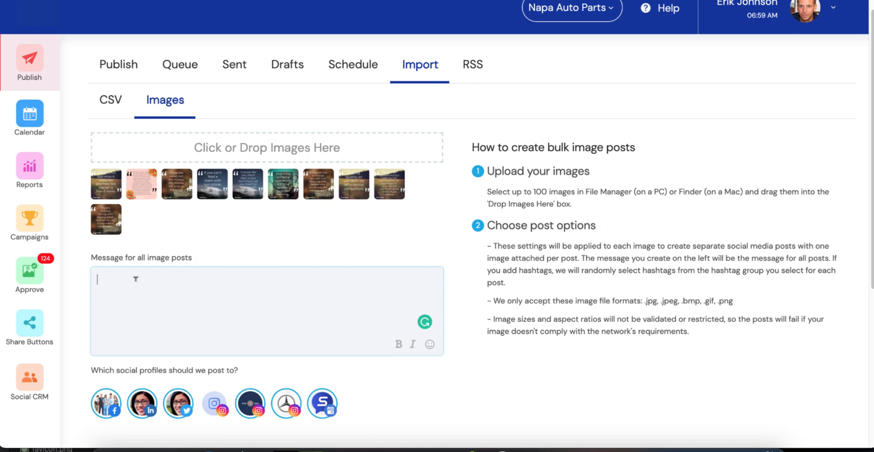
type("Find your inner social me")
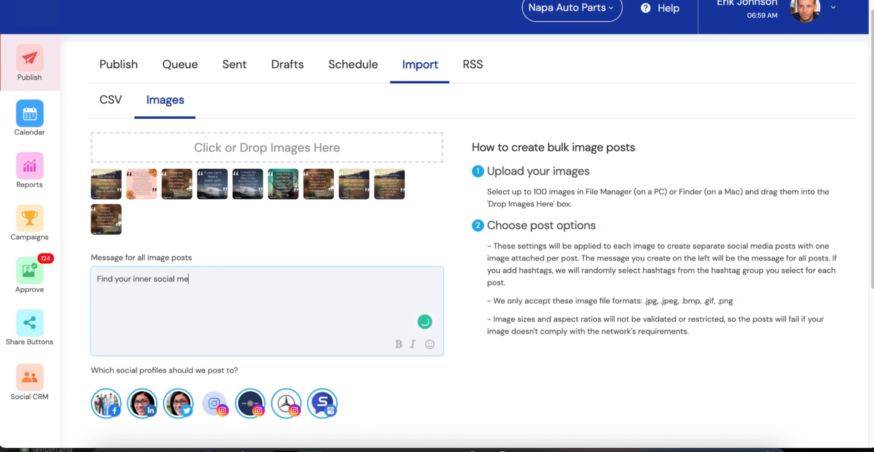
type("dia expert today! https:")
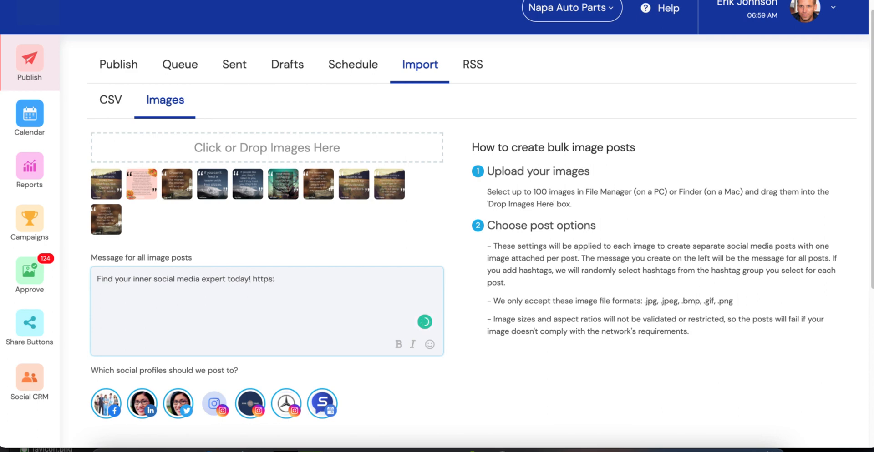
type("//www.sociamonials.com")
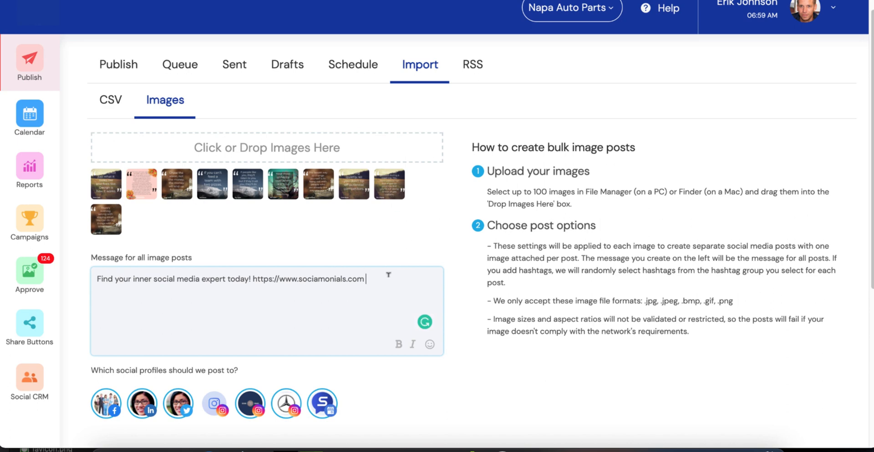
Add a thumbs-up emoji at the end of the message for all image posts.
scroll(388, 276, "down", 1)
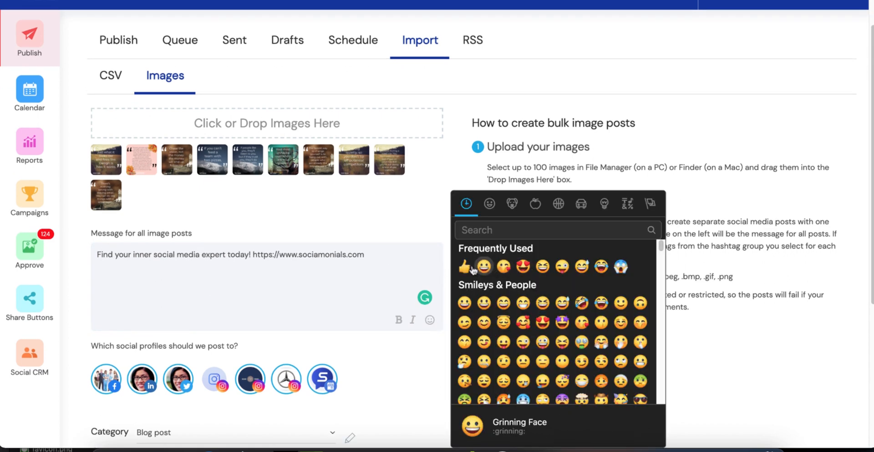
left_click(465, 268)
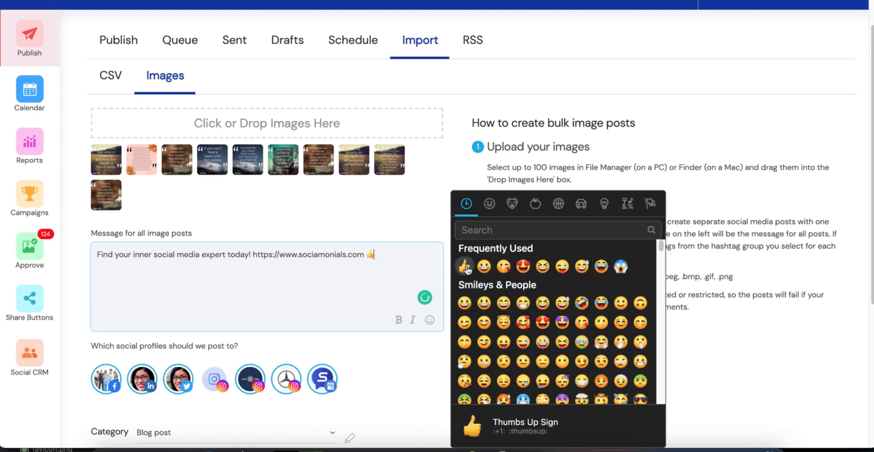
left_click(324, 287)
Turn on adding hashtags for the image posts and choose the Social Media hashtag group.
scroll(324, 287, "down", 2)
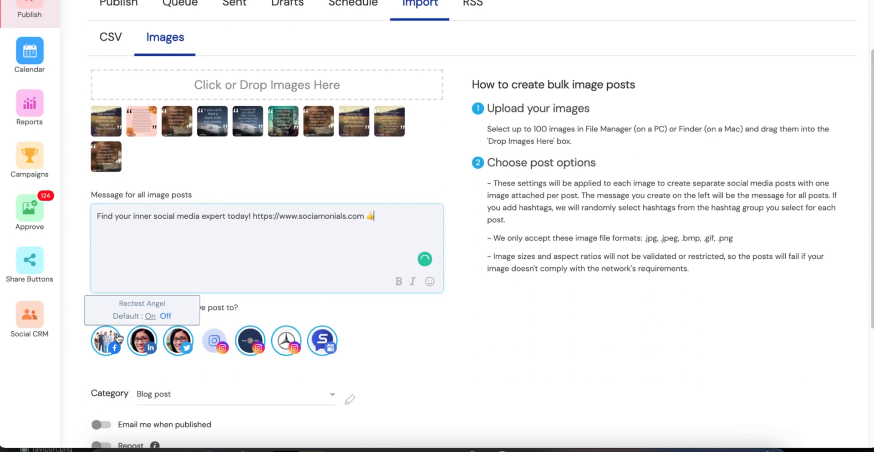
mouse_move(328, 377)
scroll(326, 344, "down", 4)
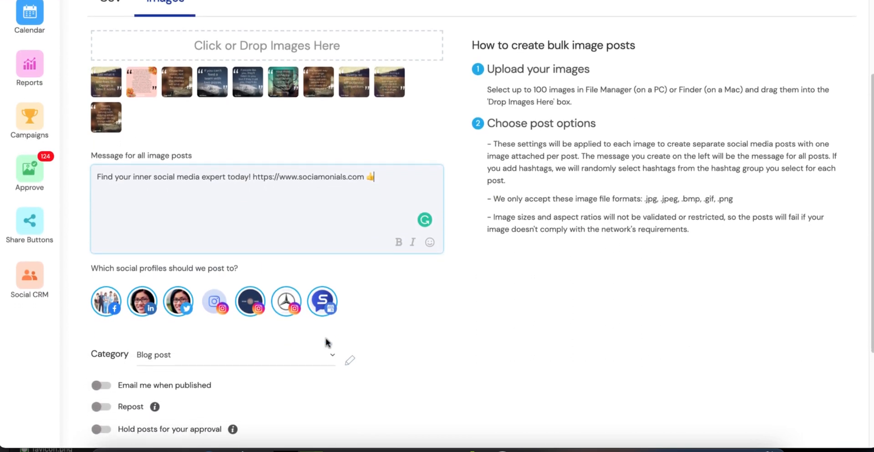
scroll(326, 344, "down", 3)
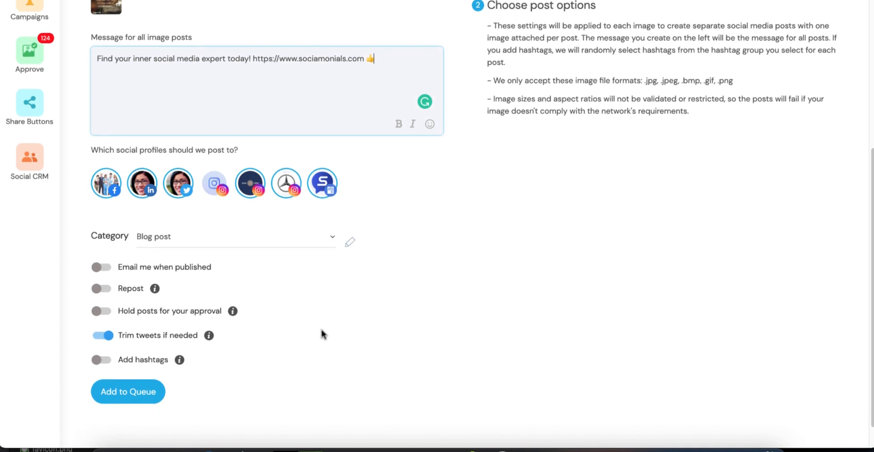
left_click(103, 361)
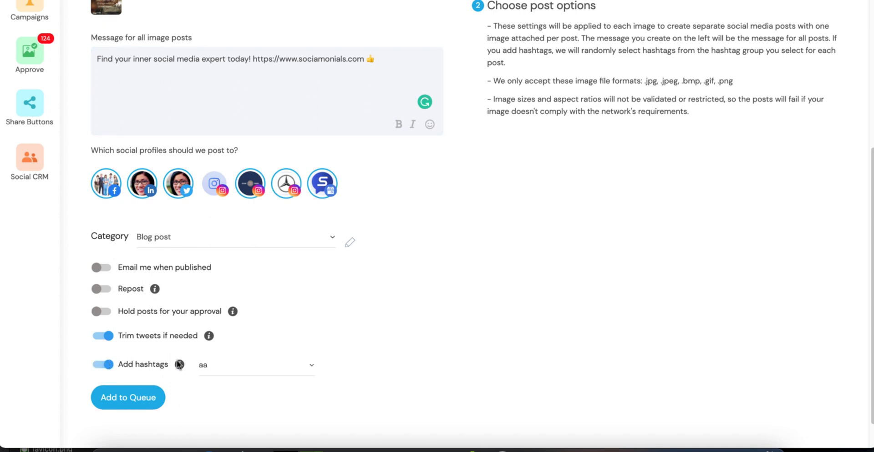
left_click(212, 366)
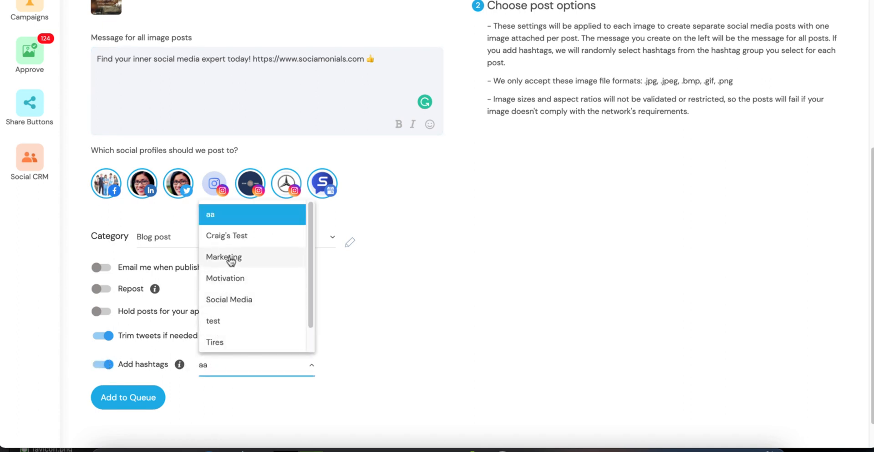
left_click(230, 298)
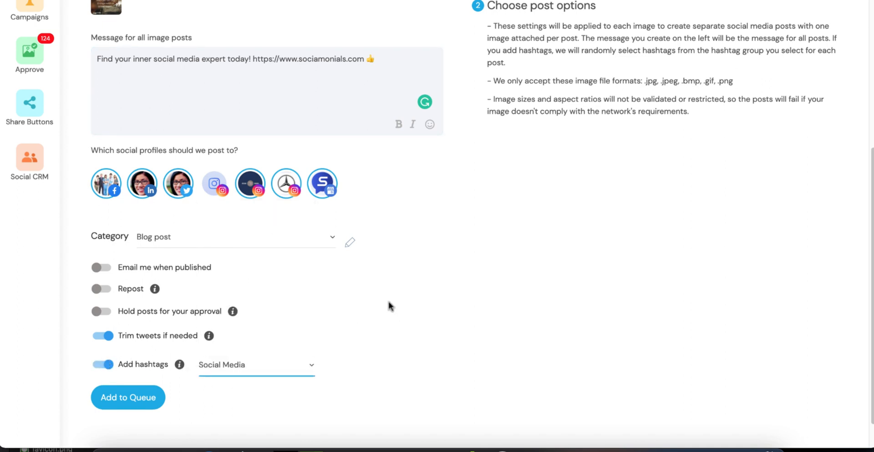
Turn on Repost for the image posts, using the queue schedule until they are removed from the queue.
scroll(389, 306, "up", 1)
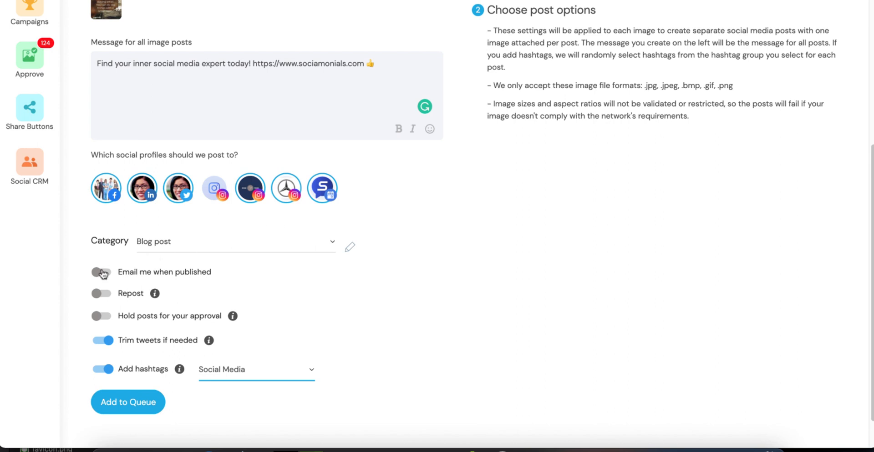
left_click(105, 298)
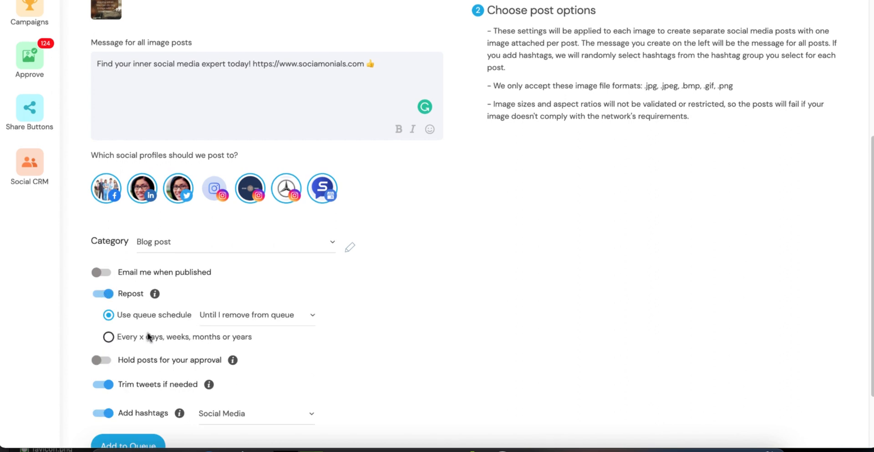
left_click(105, 296)
left_click(108, 297)
Add the bulk image posts to the queue.
scroll(116, 15, "up", 3)
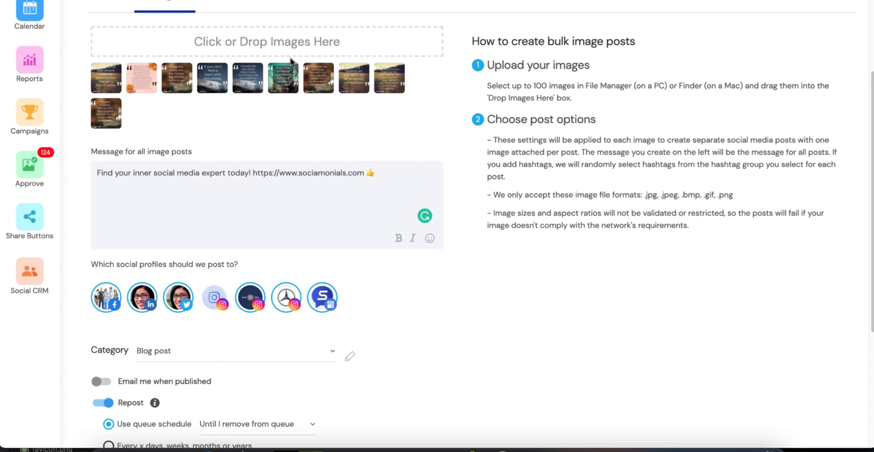
scroll(289, 59, "down", 3)
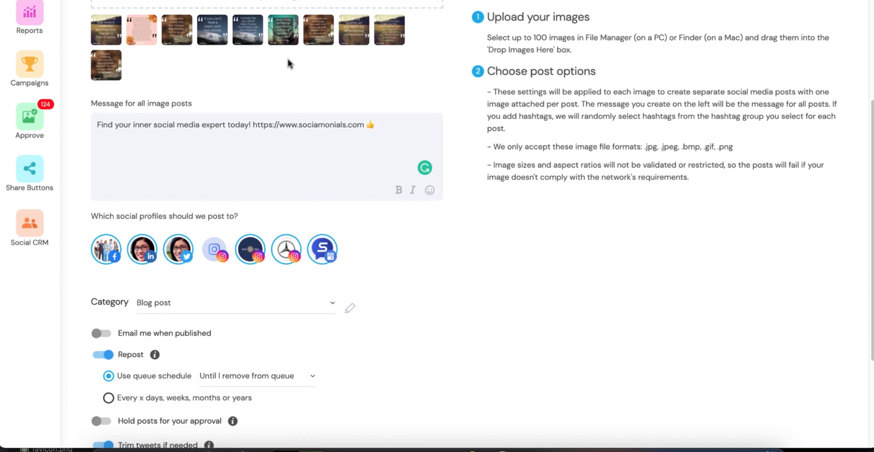
scroll(287, 58, "down", 1)
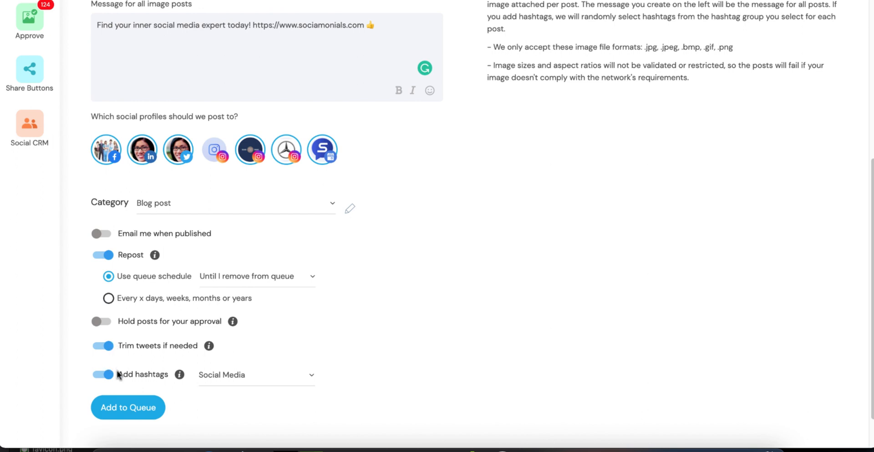
left_click(120, 408)
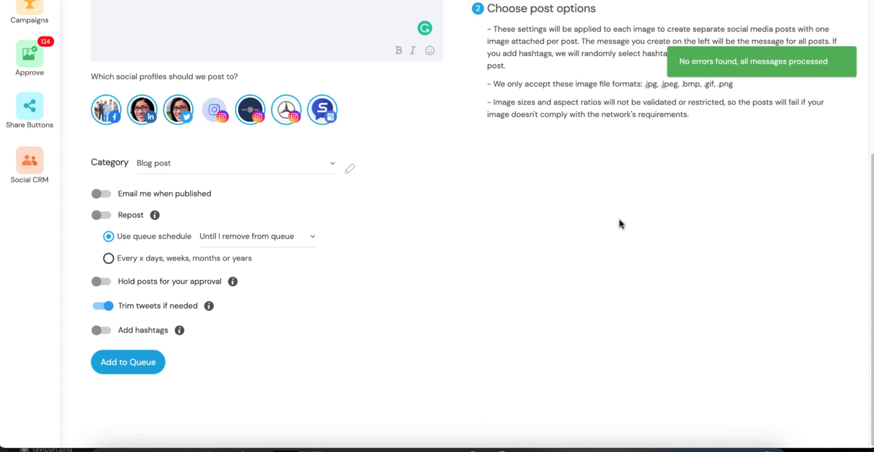
Open the queue and review the imported image posts with their messages, hashtags and publishing times.
scroll(618, 223, "up", 2)
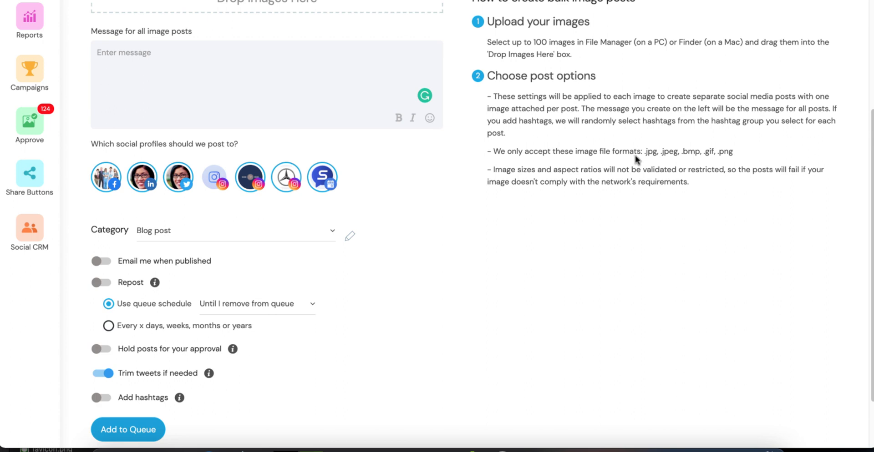
scroll(634, 155, "up", 4)
left_click(180, 83)
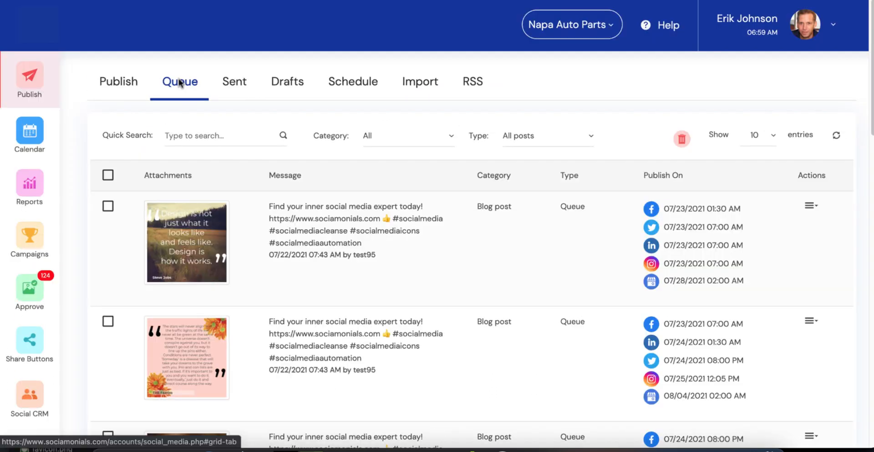
scroll(320, 163, "down", 1)
scroll(321, 164, "down", 8)
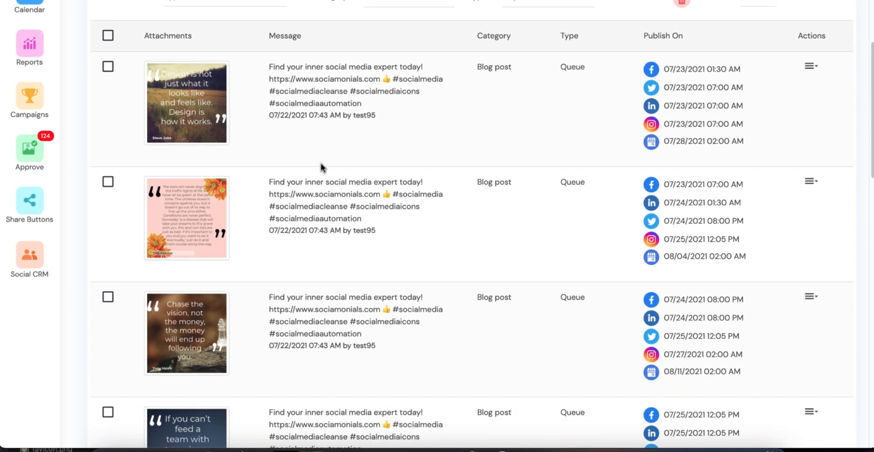
scroll(321, 166, "up", 6)
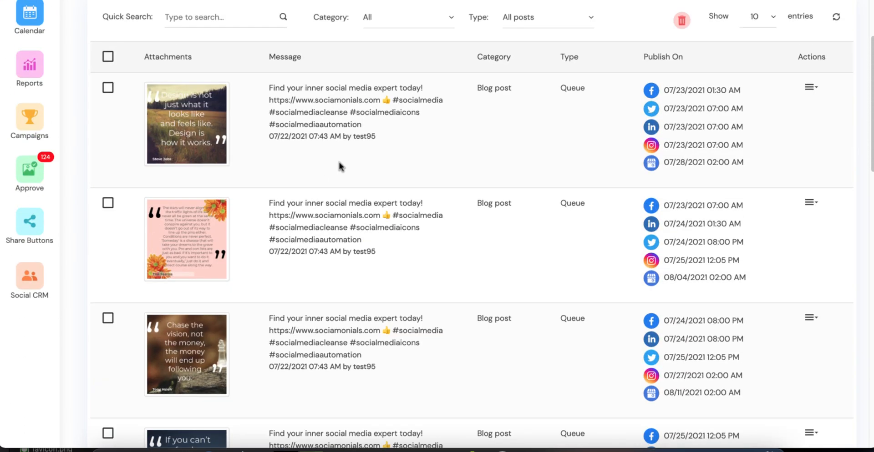
Open the first queued post for editing and examine its preview and hashtags for each social network.
scroll(546, 123, "up", 1)
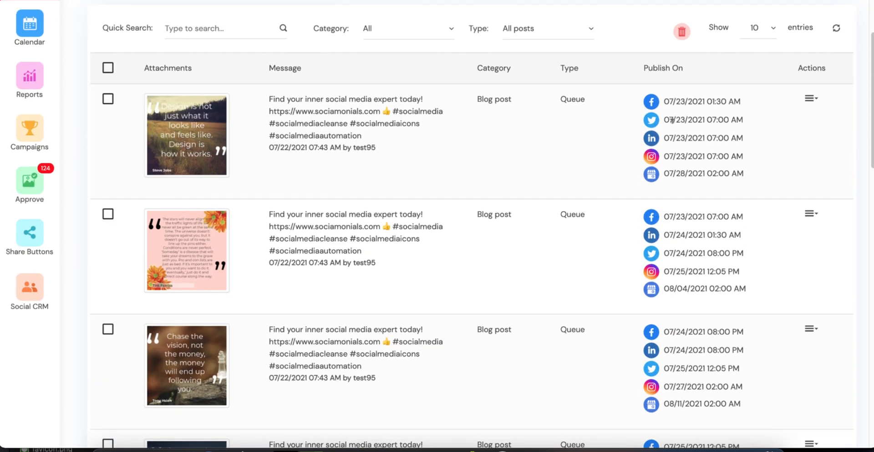
left_click(808, 99)
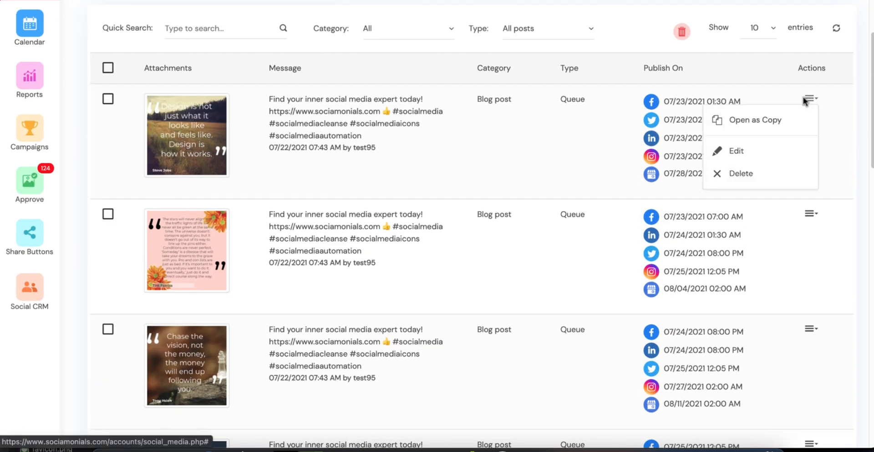
left_click(764, 152)
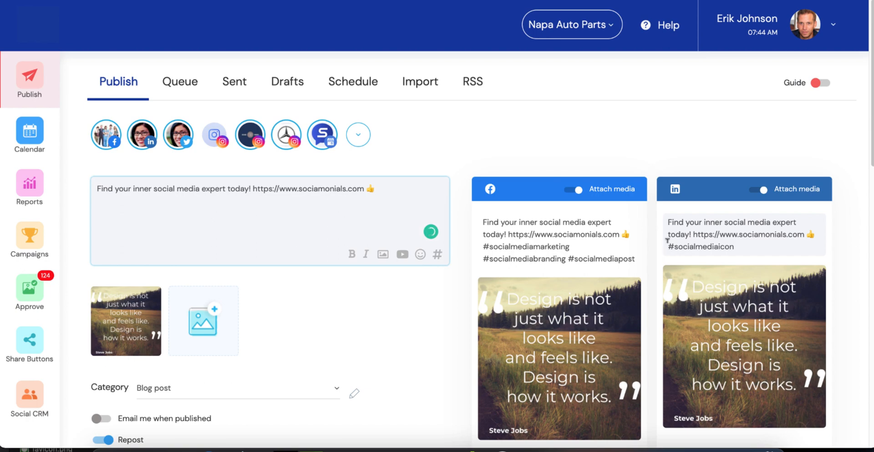
scroll(668, 242, "down", 1)
scroll(668, 241, "down", 1)
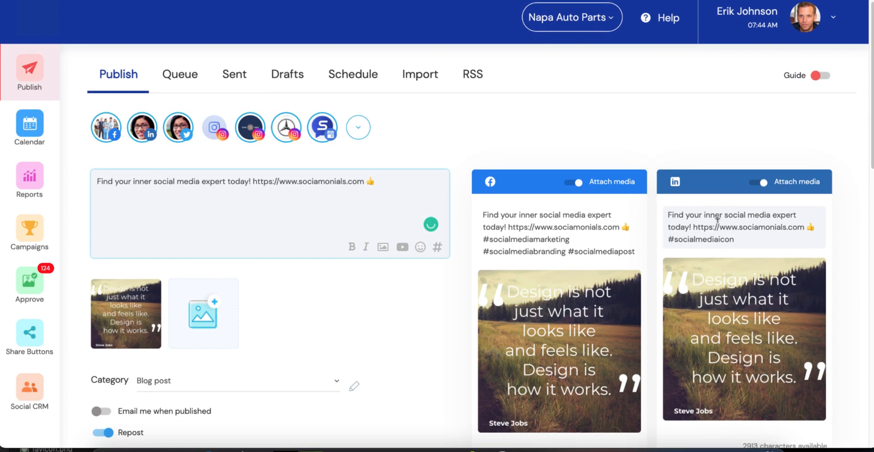
scroll(716, 227, "down", 10)
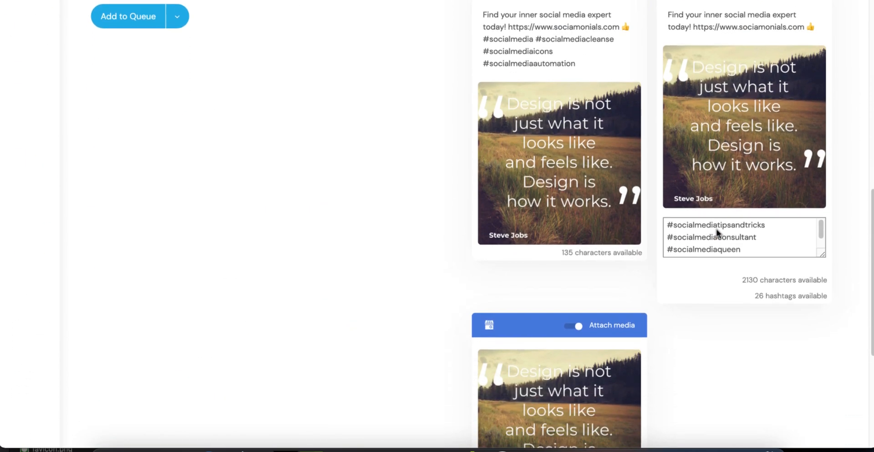
scroll(717, 232, "up", 10)
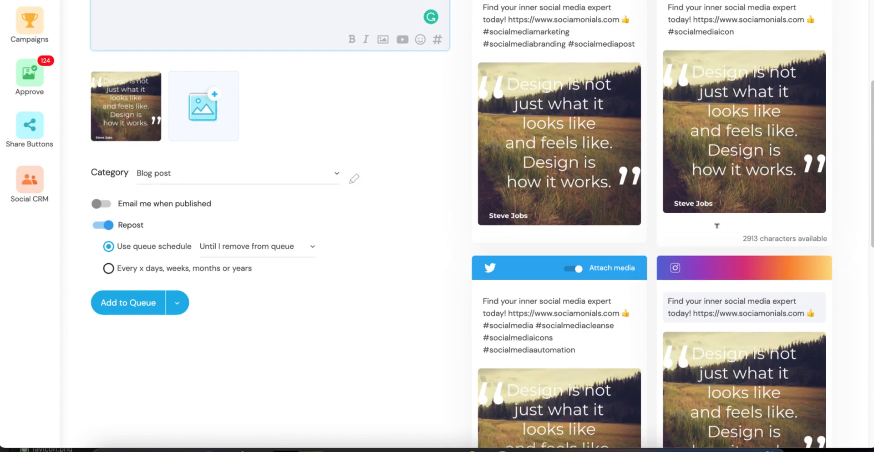
Open the Facebook version of the post's message for editing and examine the post's media, category and repost settings.
scroll(717, 226, "up", 4)
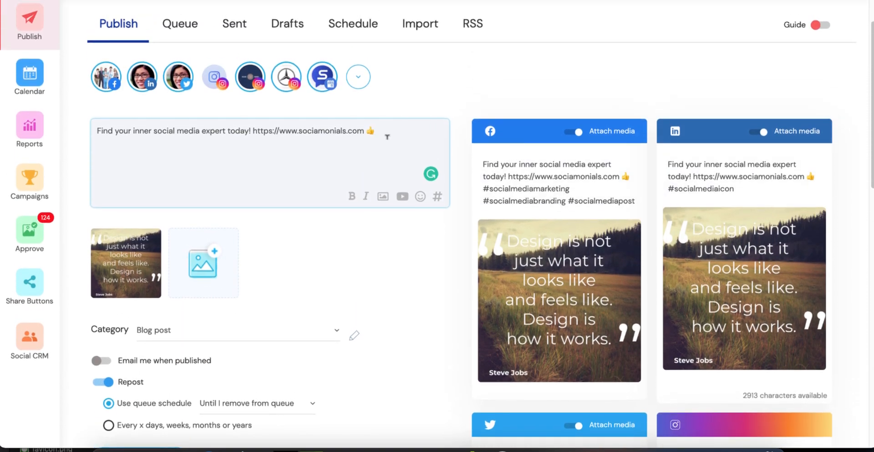
left_click(542, 163)
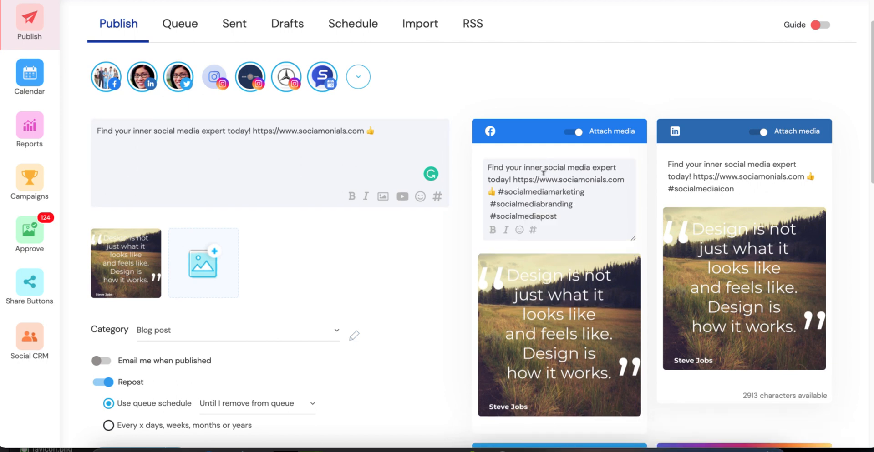
scroll(370, 239, "down", 1)
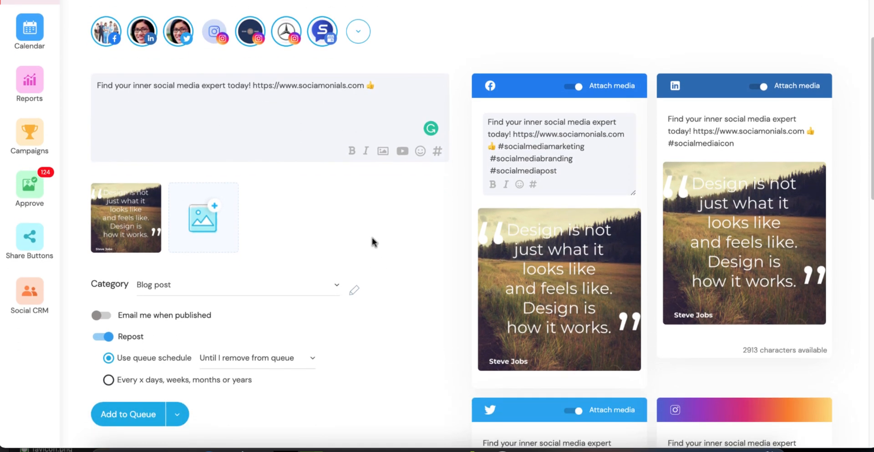
mouse_move(227, 219)
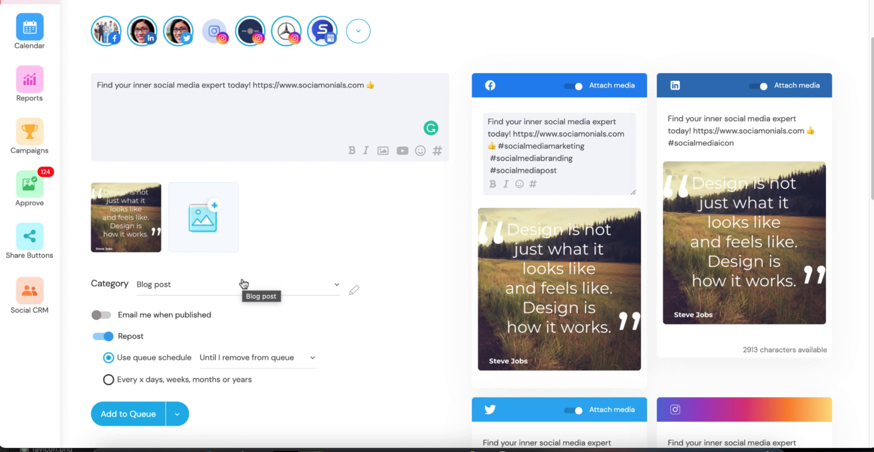
Open the weekly publishing schedule with its time slots and categories.
scroll(243, 283, "up", 2)
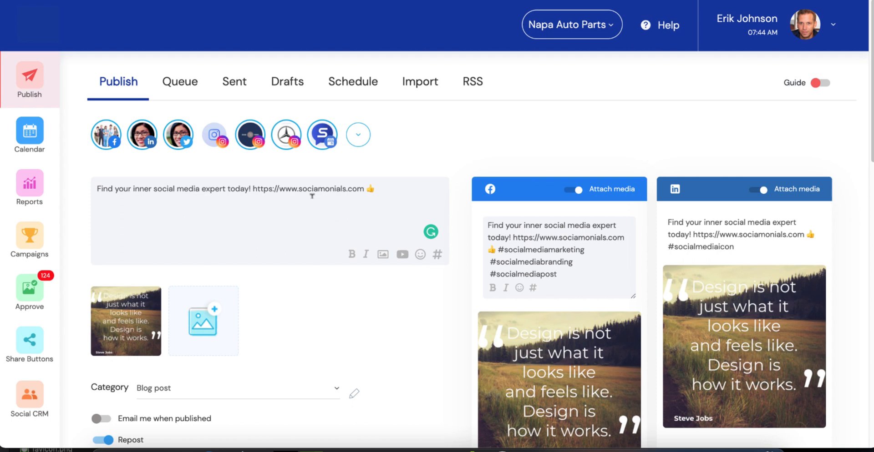
left_click(361, 84)
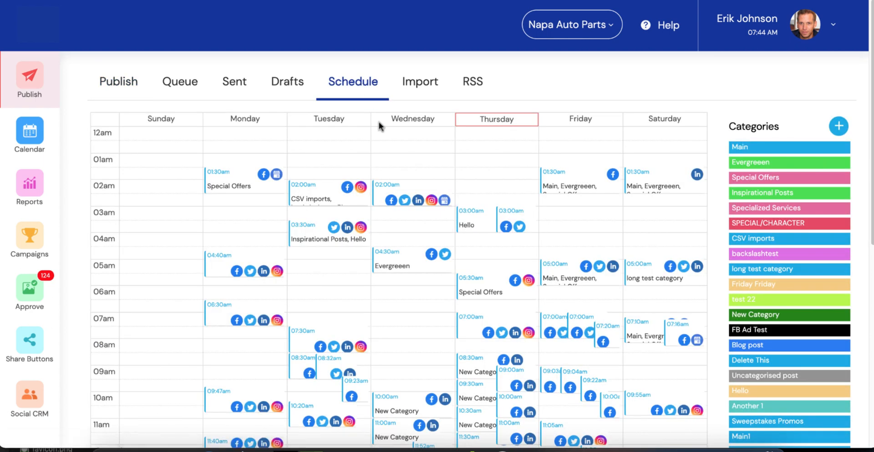